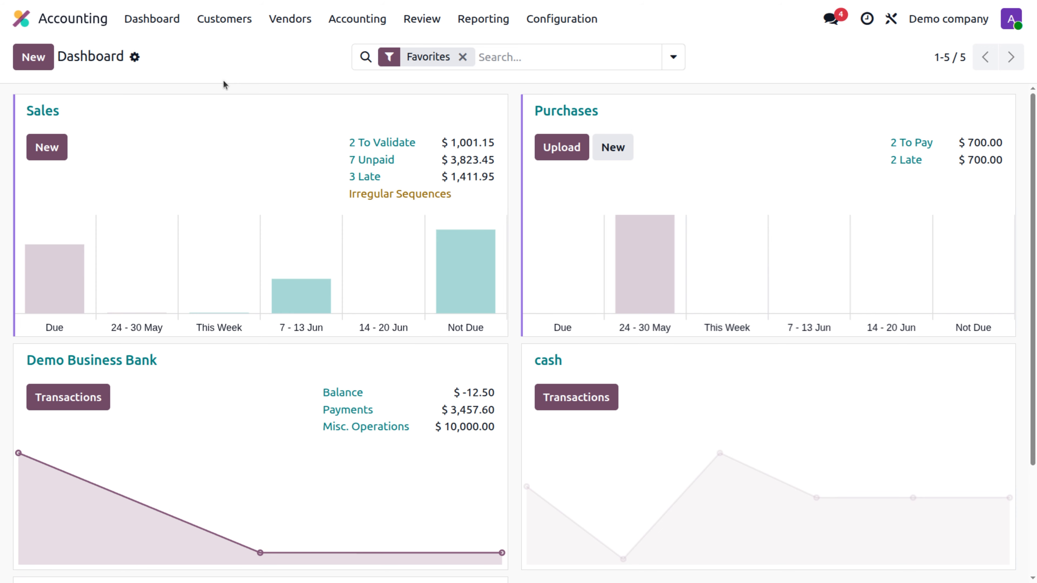
Start a new customer invoice.
left_click(239, 20)
left_click(232, 51)
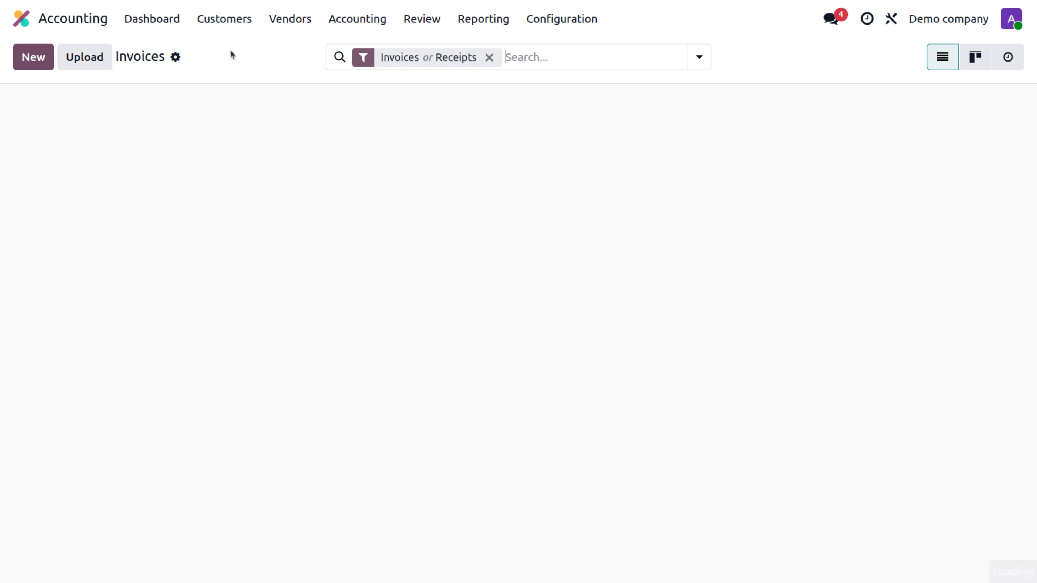
left_click(46, 59)
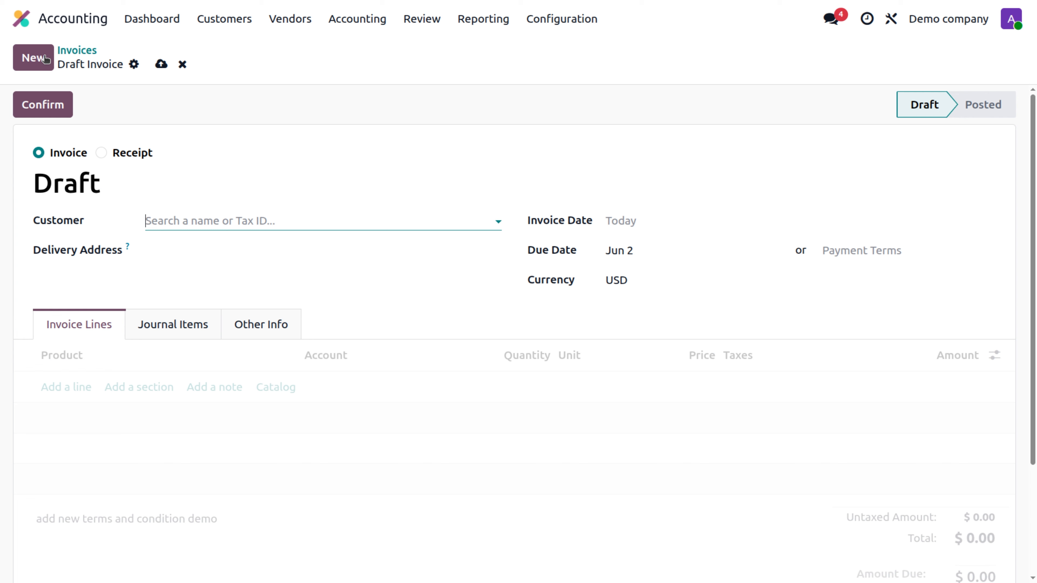
Create a new company partner named ABC Traders and set it as the invoice's customer.
left_click(193, 221)
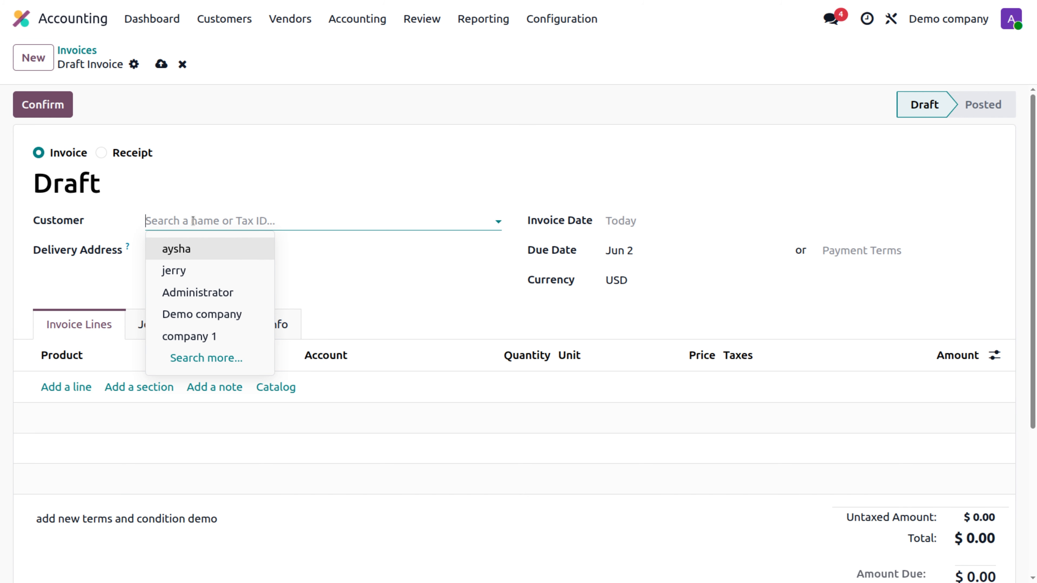
left_click(186, 359)
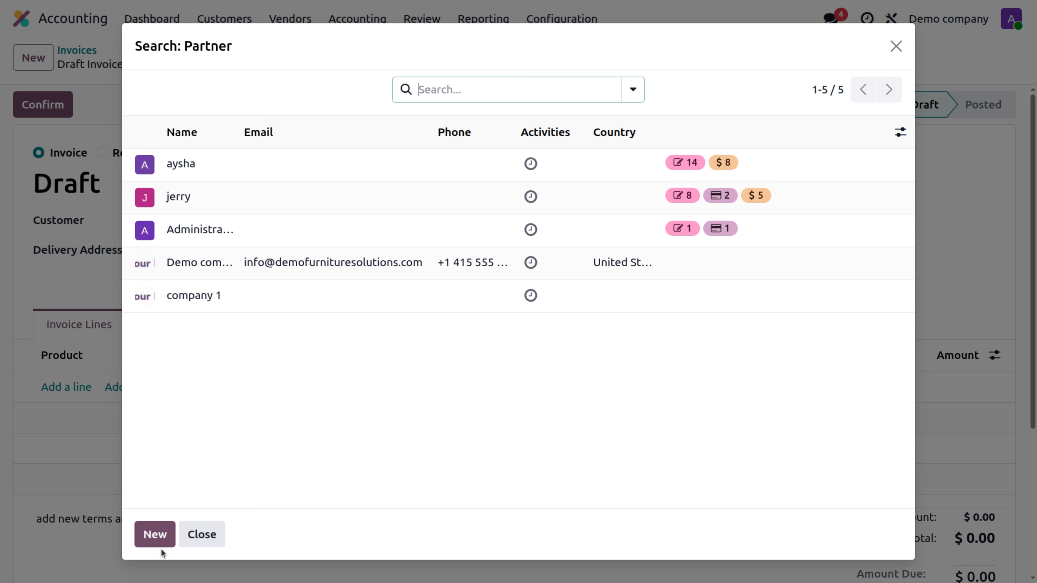
left_click(159, 541)
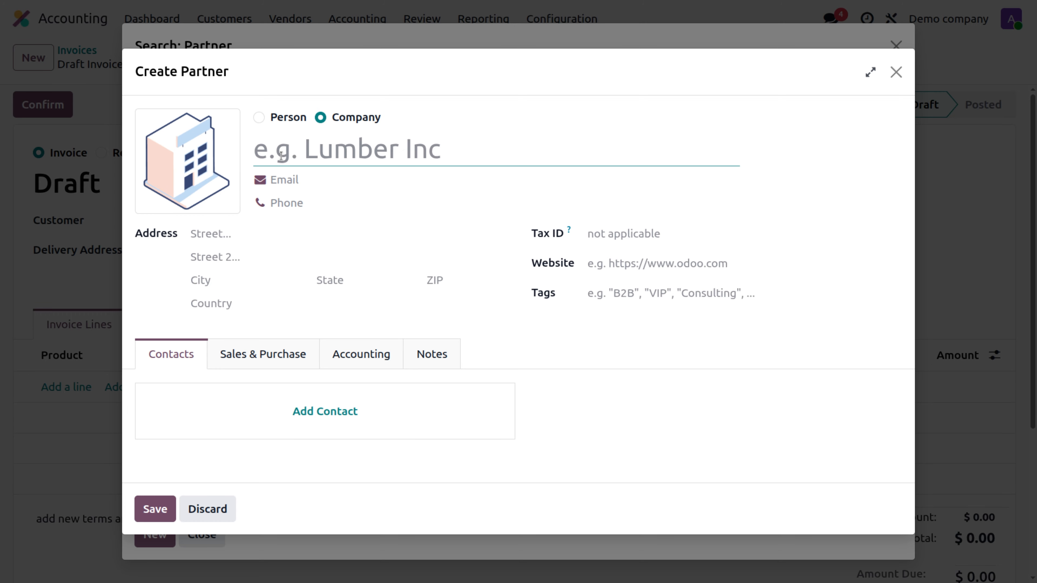
type("A")
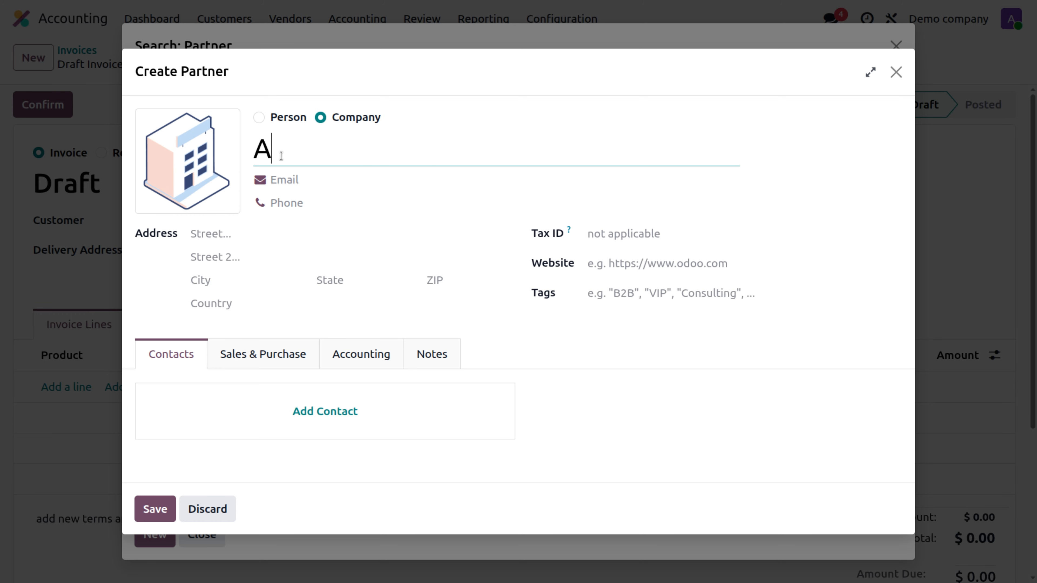
type("BC T")
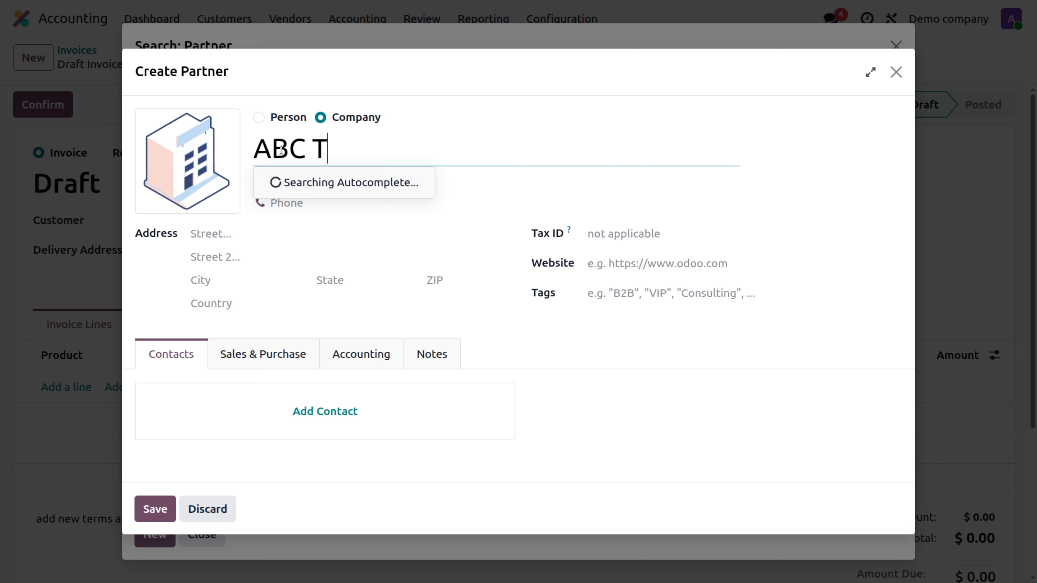
type("readers")
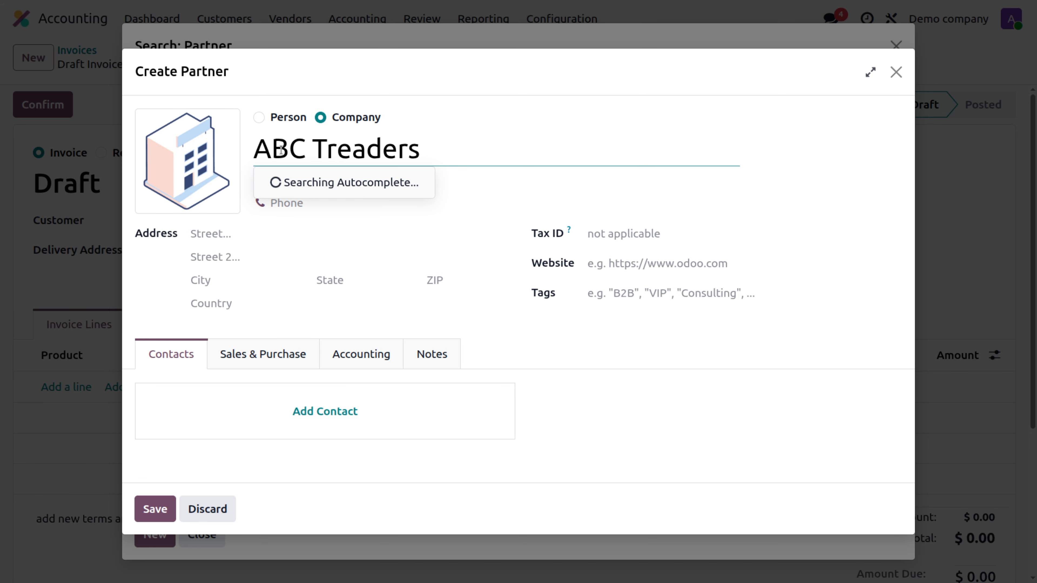
left_click(351, 150)
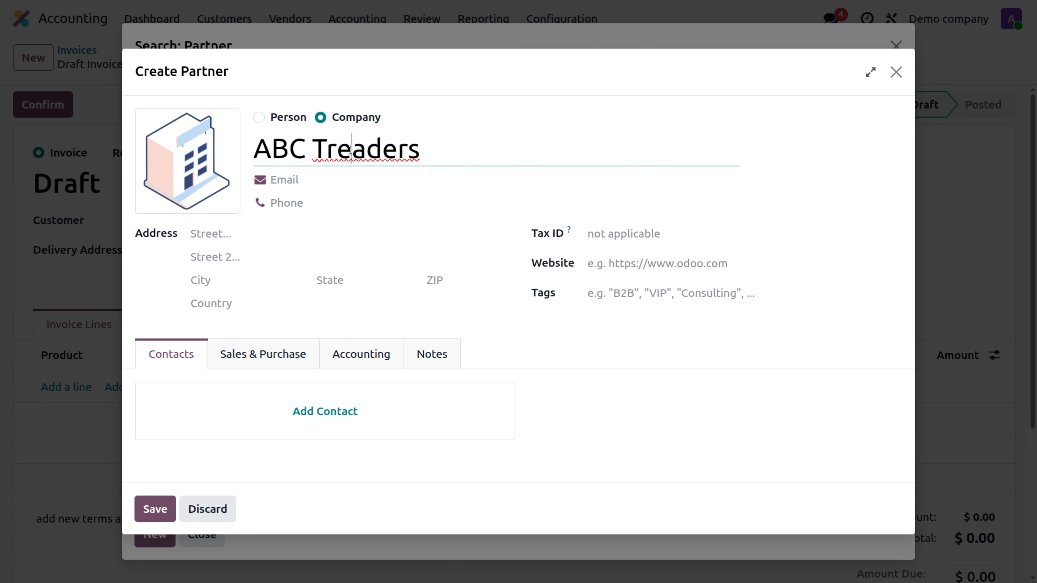
key("BackSpace")
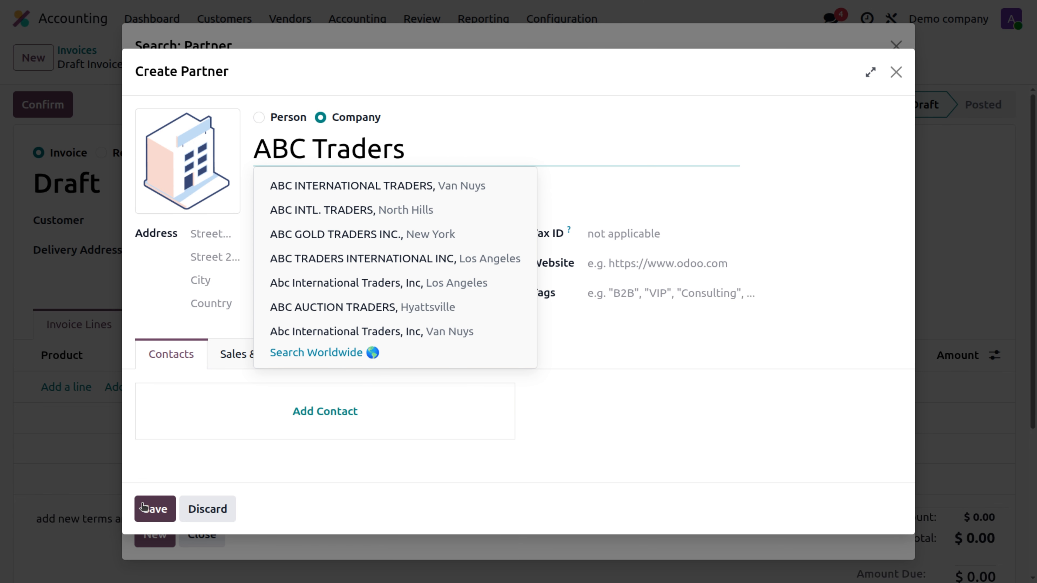
left_click(154, 510)
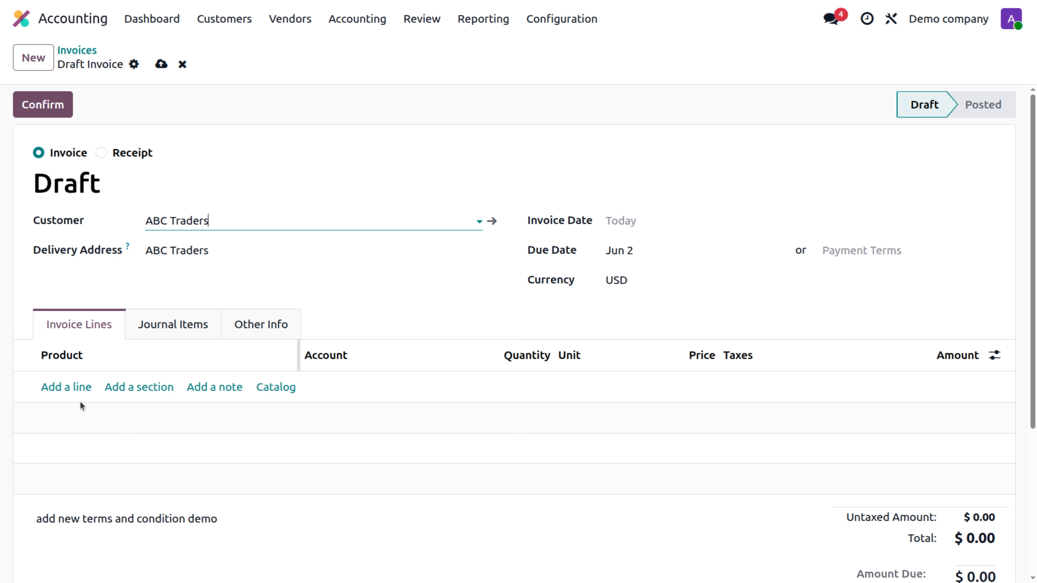
Add an invoice line for test product with a price of 1000 and remove its 15% tax.
left_click(58, 388)
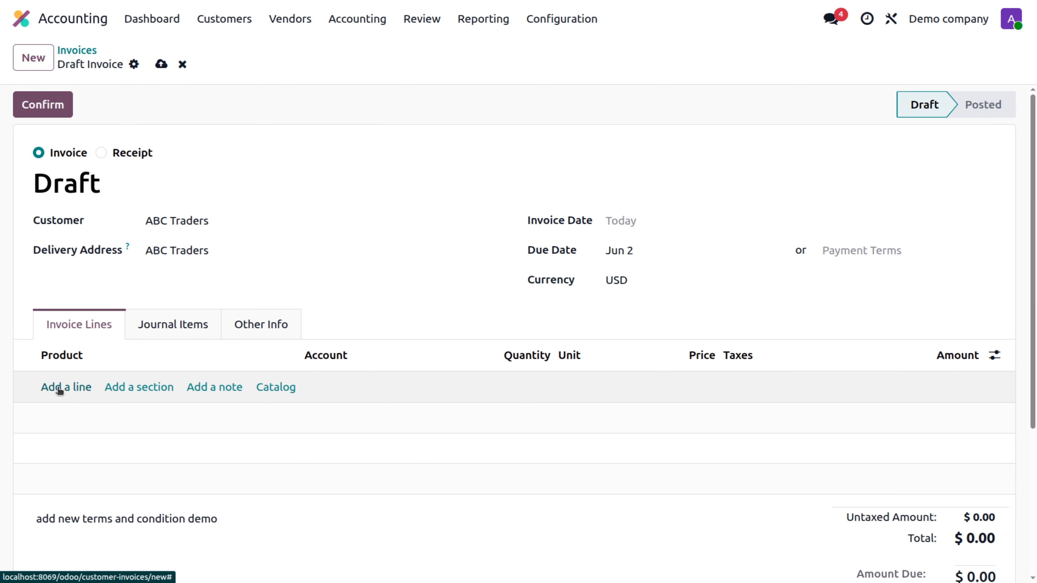
left_click(59, 389)
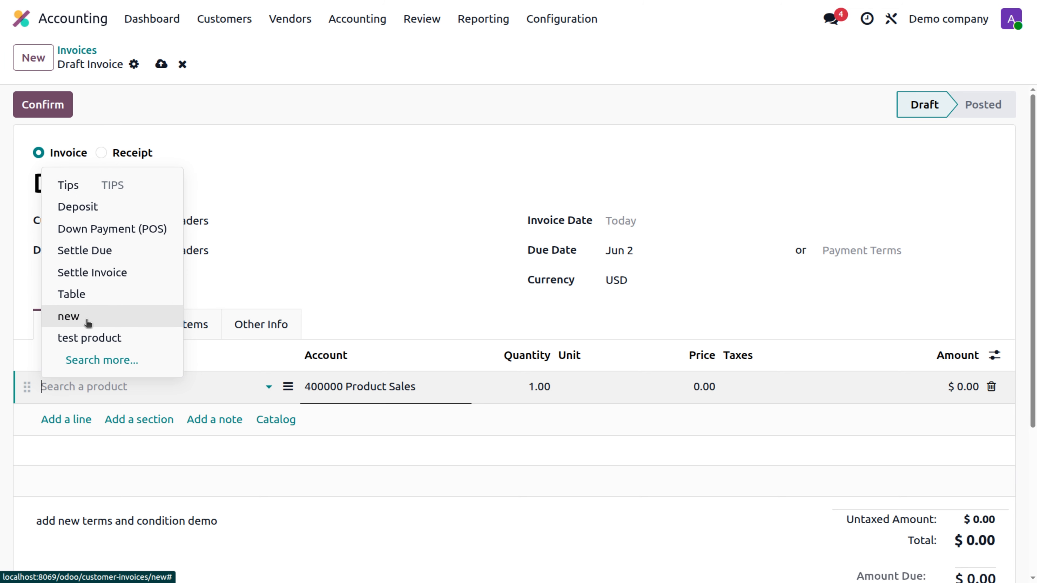
left_click(84, 339)
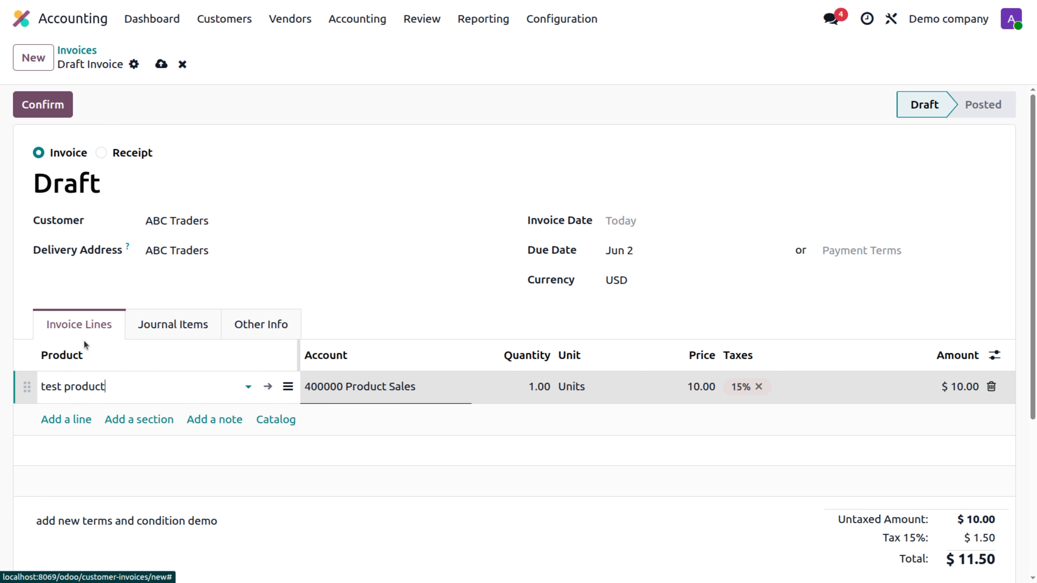
left_click(699, 387)
key("BackSpace")
type("1000")
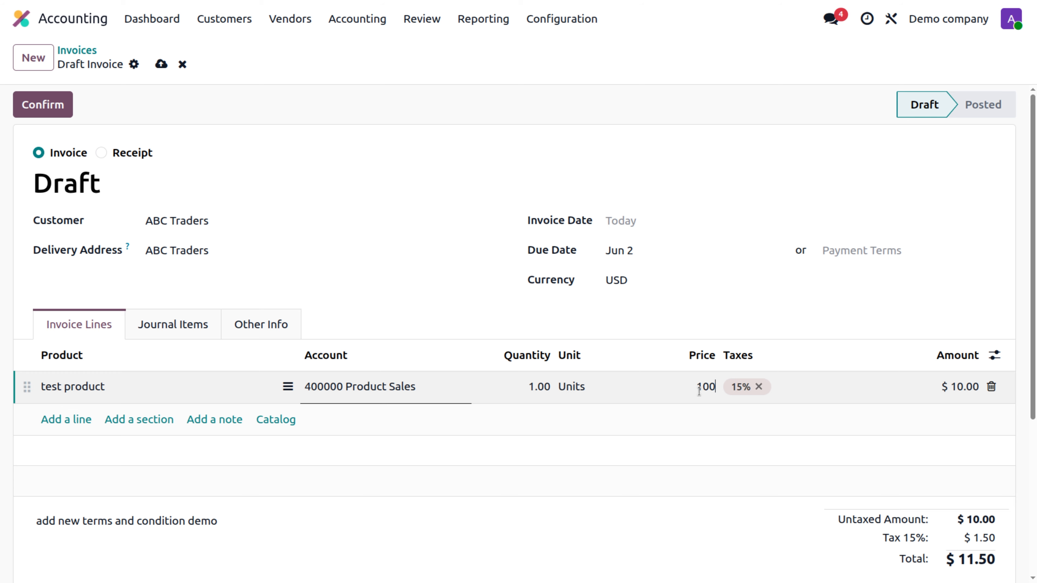
left_click(759, 387)
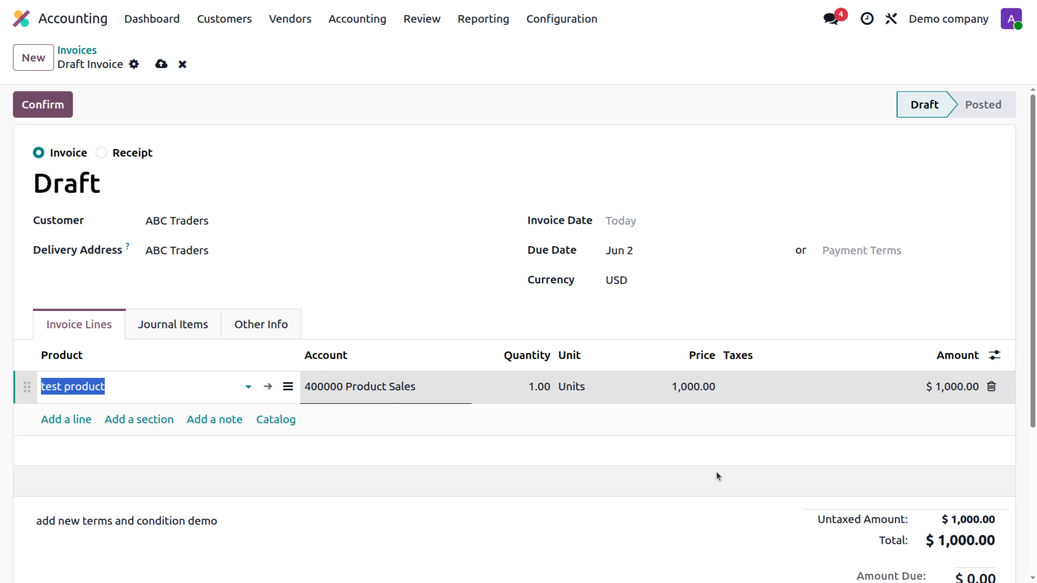
Review the invoice's totals and confirm the ABC Traders invoice.
scroll(716, 474, "down", 3)
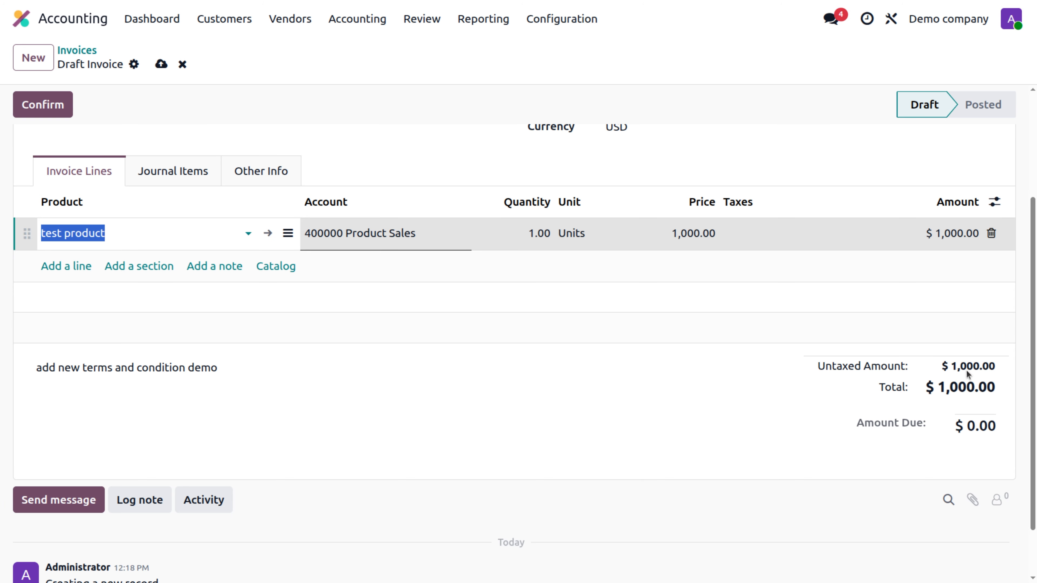
scroll(601, 401, "up", 3)
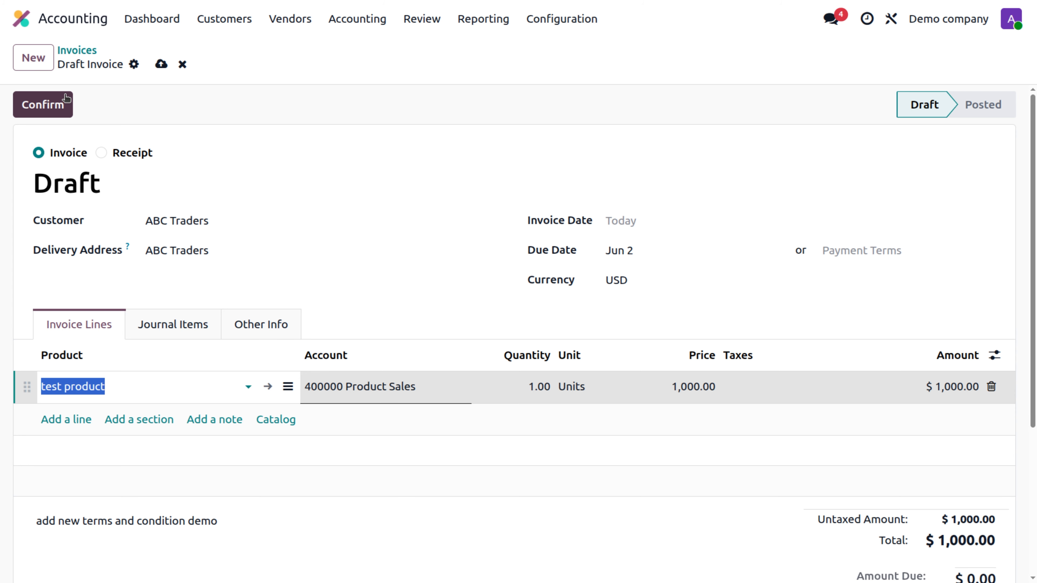
left_click(48, 106)
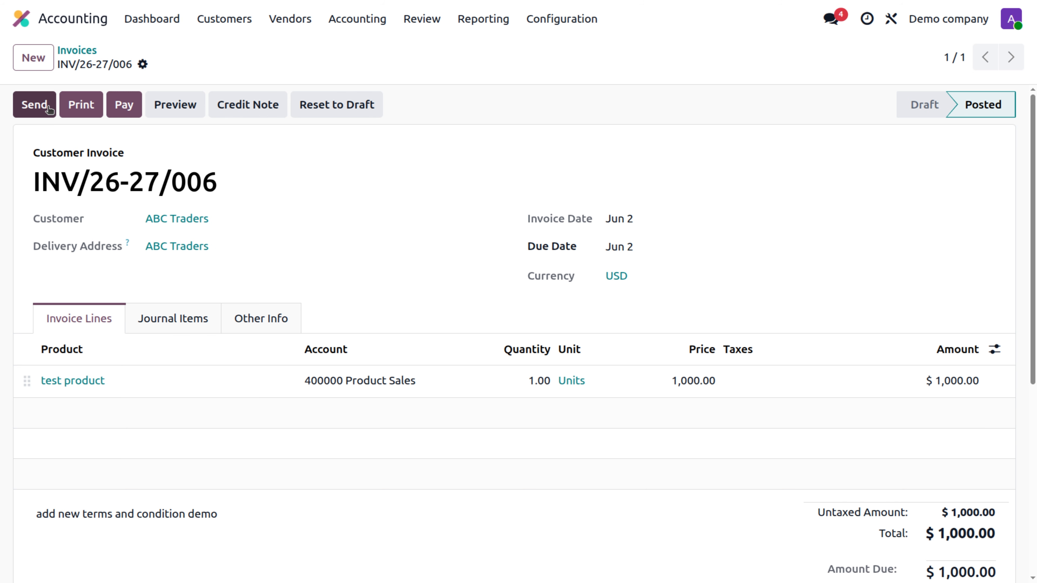
Start a new vendor bill with ABC Traders as the vendor.
left_click(291, 22)
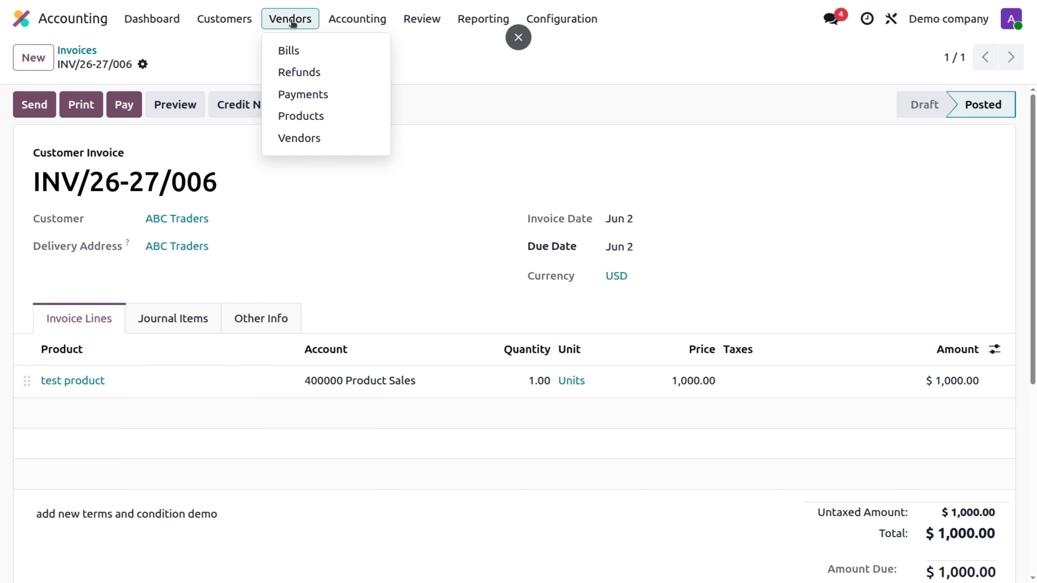
left_click(286, 58)
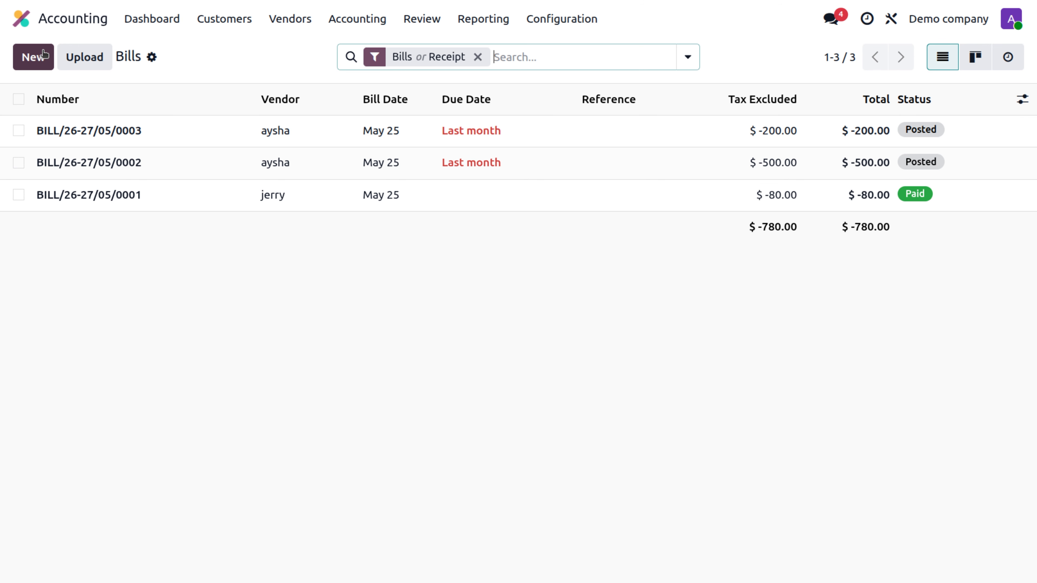
left_click(36, 58)
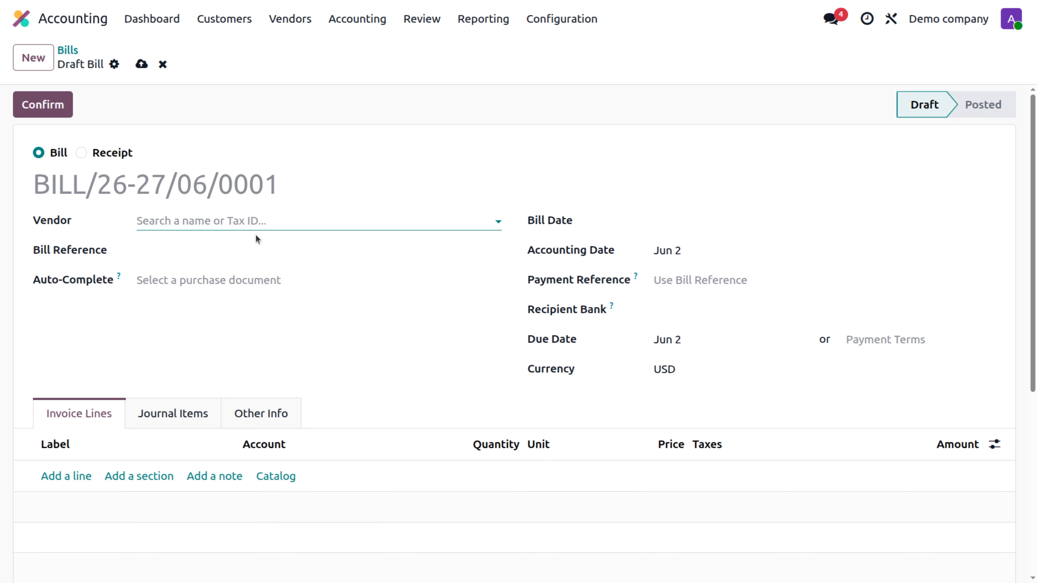
left_click(207, 215)
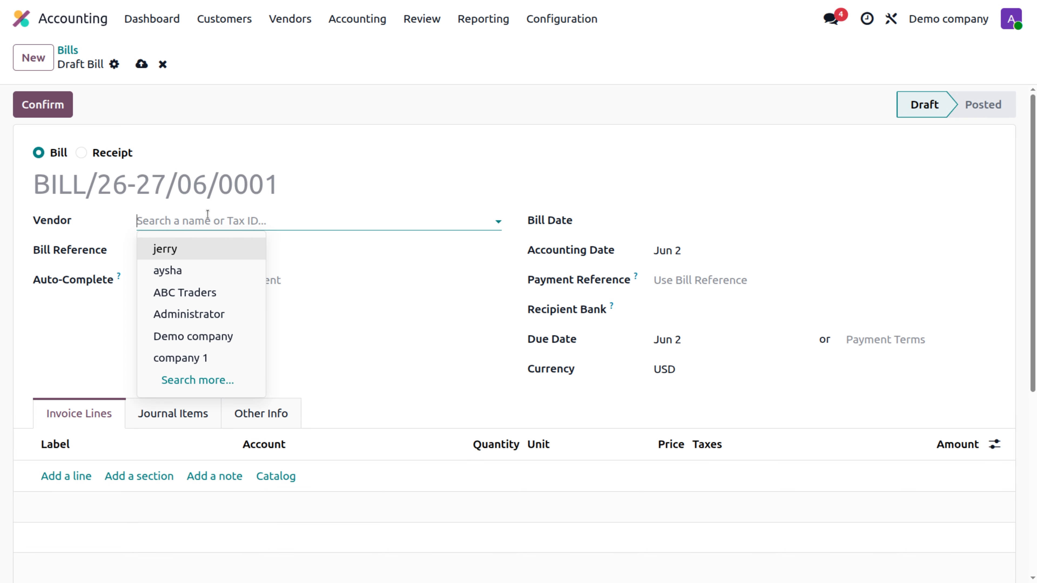
left_click(187, 294)
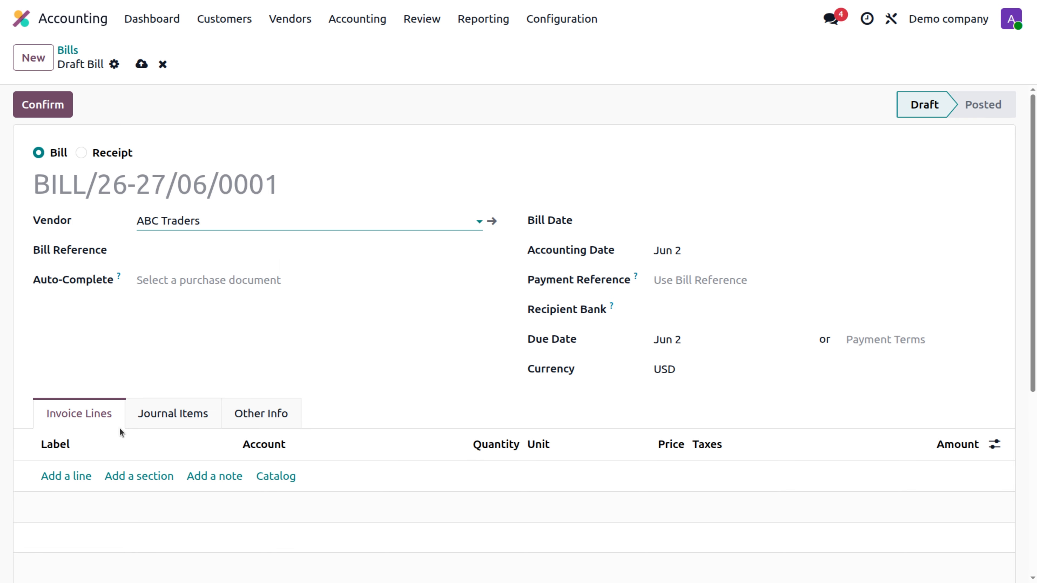
Add a bill line labelled service with a price of 700.
left_click(78, 477)
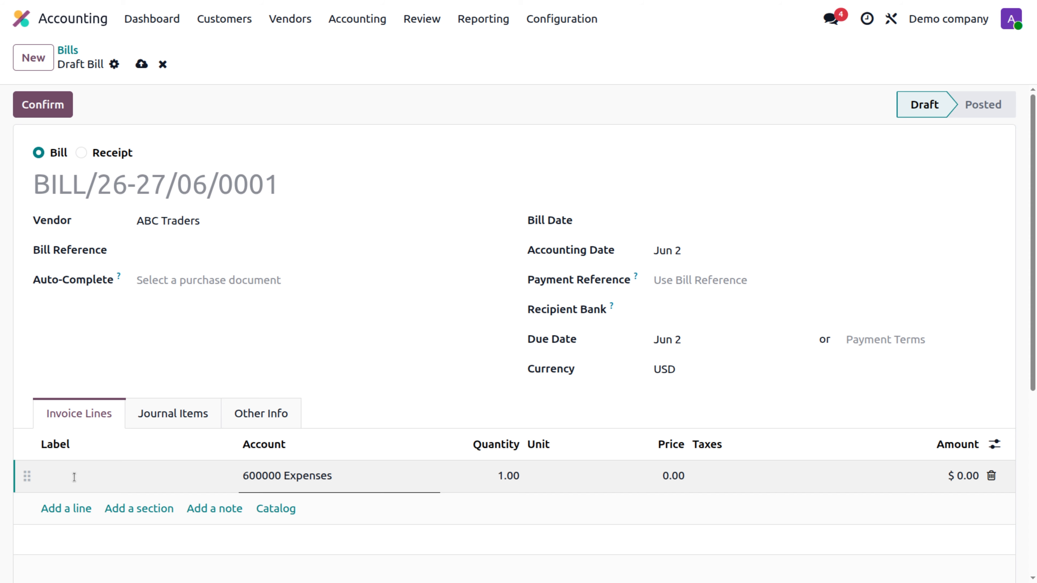
type("service")
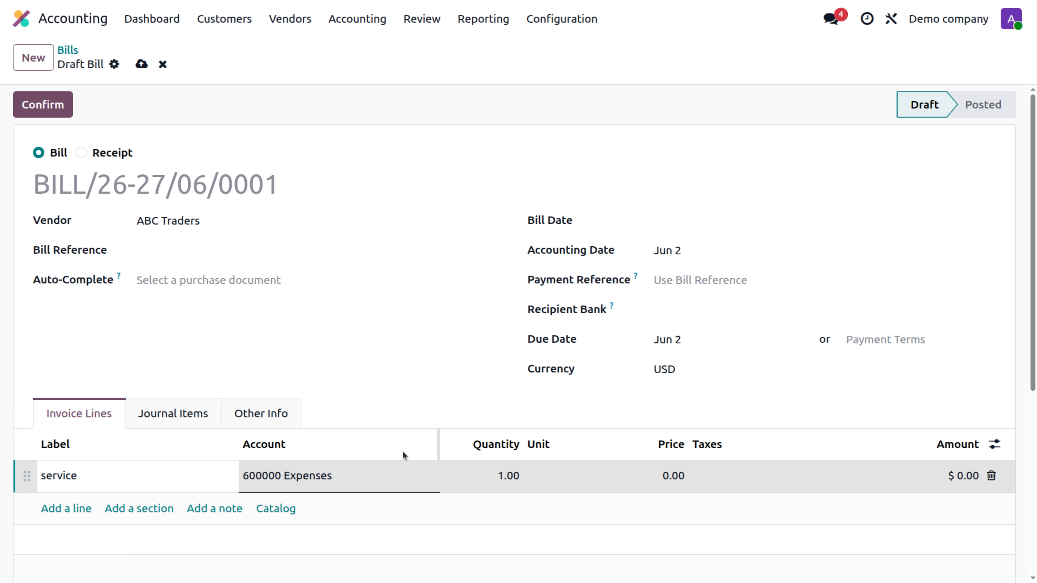
left_click(679, 482)
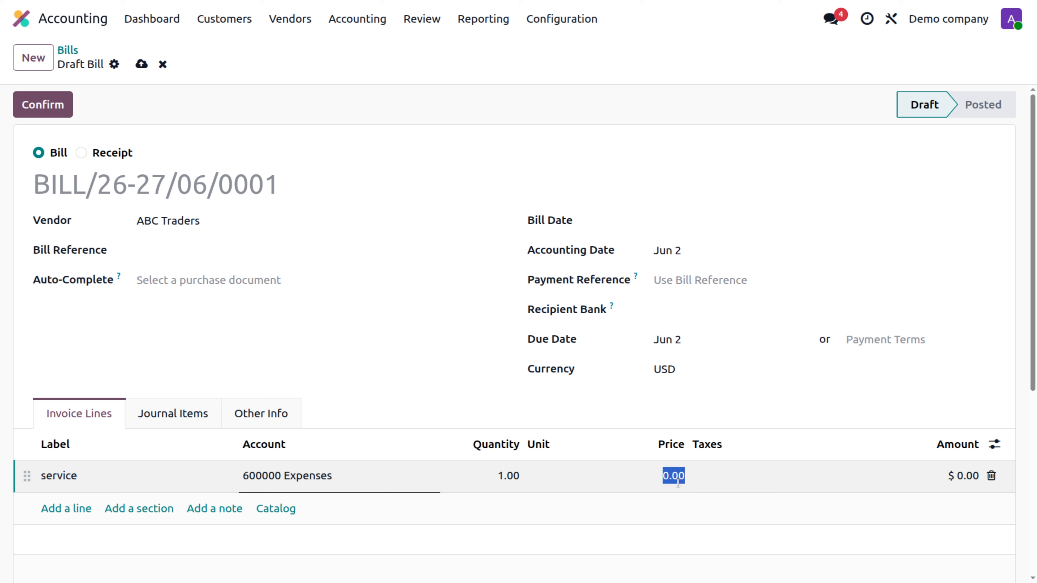
key("BackSpace")
type("700")
left_click(633, 517)
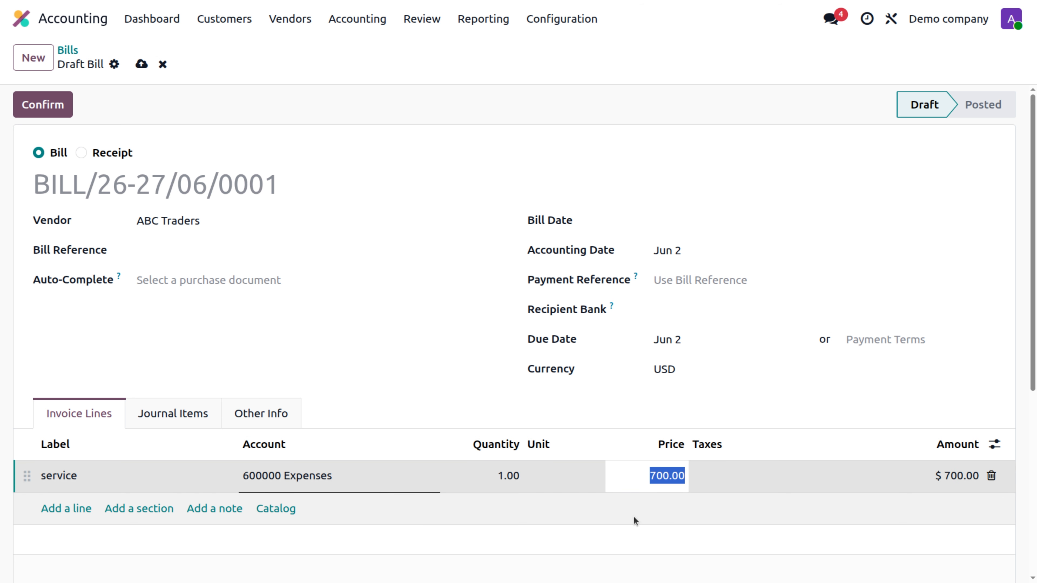
Set the bill date to June 2 and confirm the vendor bill.
left_click(688, 219)
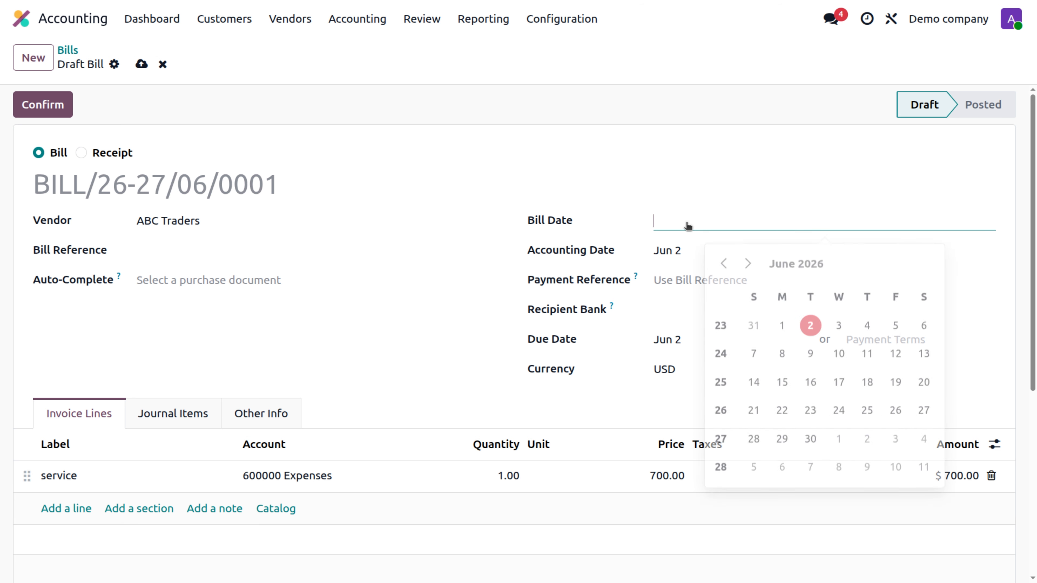
left_click(812, 321)
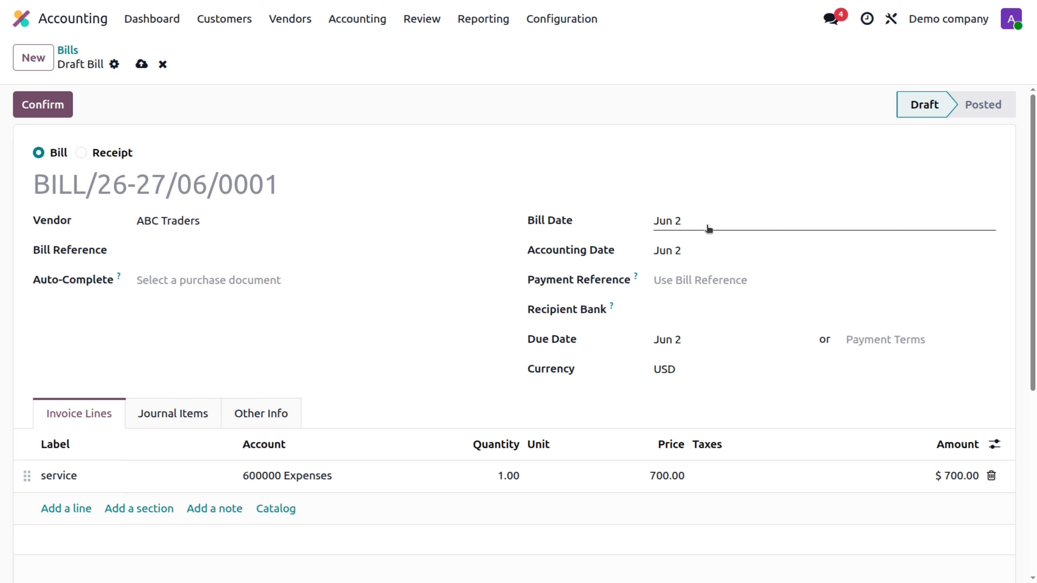
left_click(43, 107)
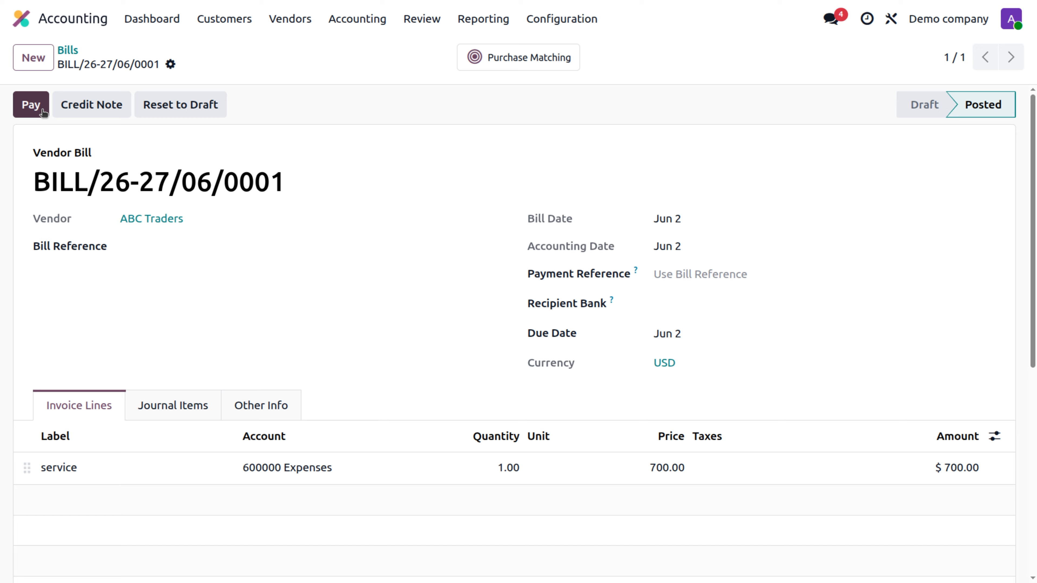
Open the journal items to reconcile and expand the ABC Traders groups under Account Receivable and Account Payable.
left_click(374, 24)
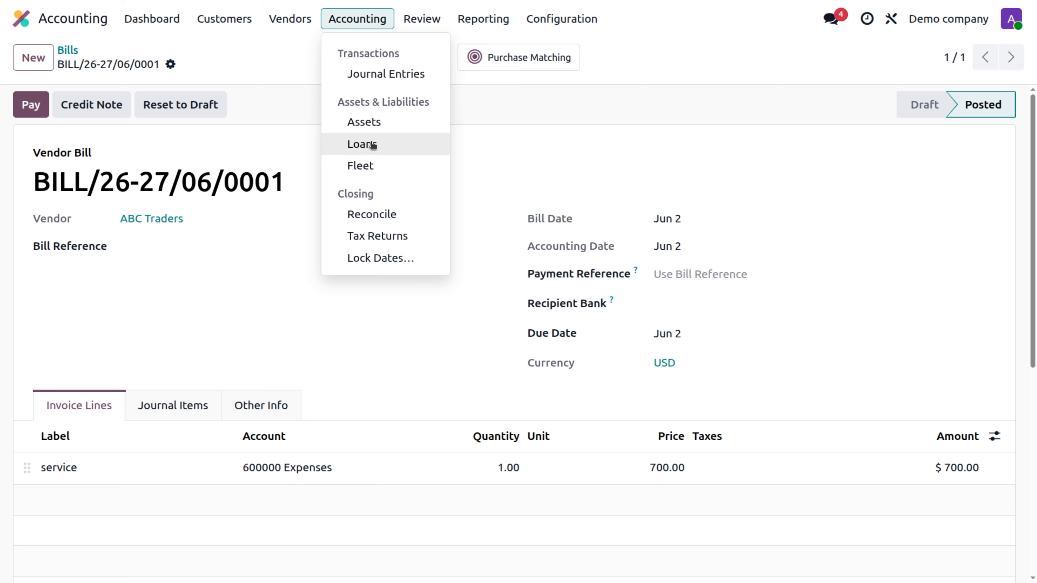
left_click(382, 216)
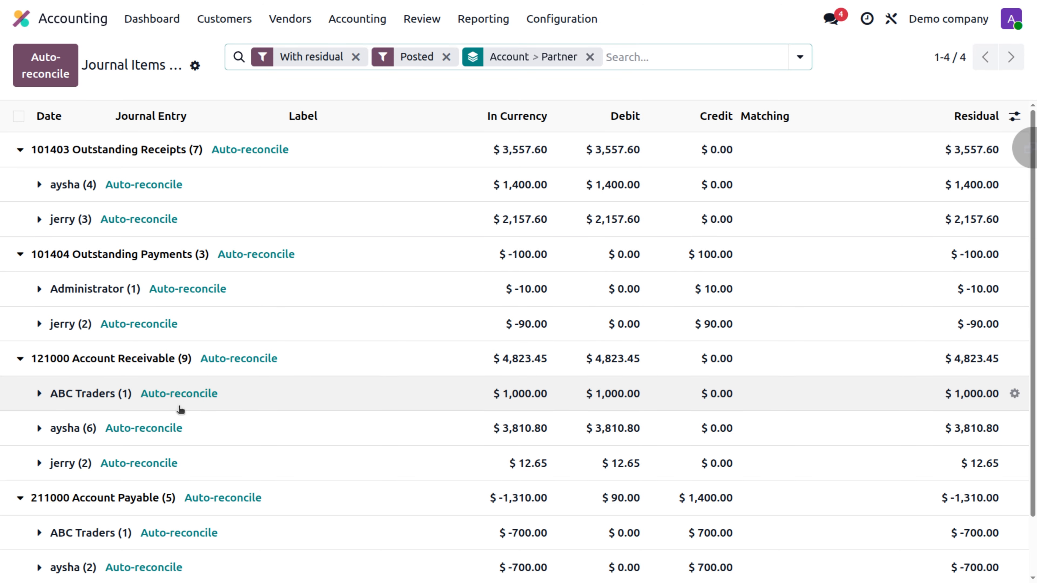
scroll(142, 375, "down", 2)
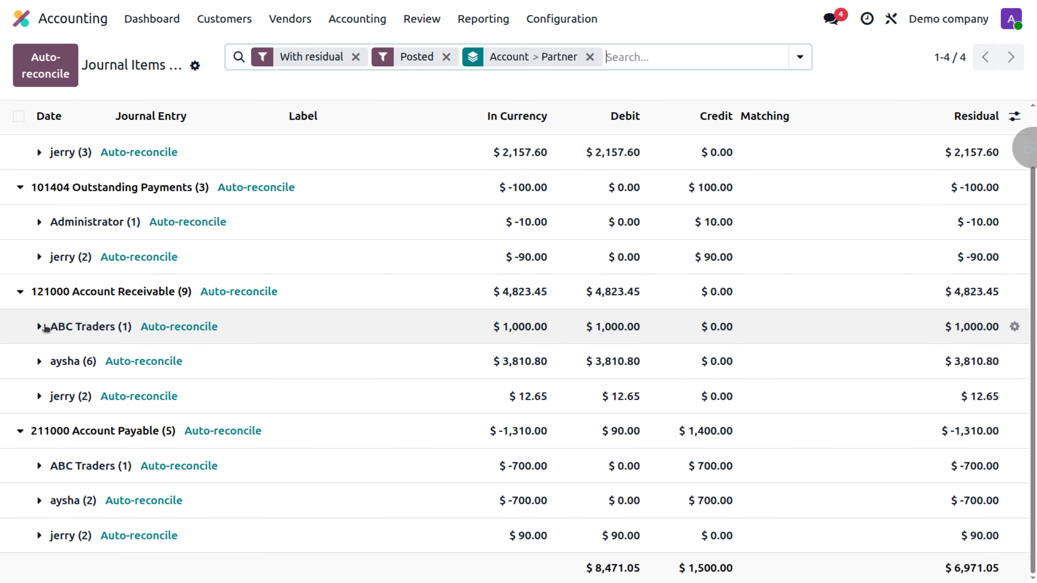
left_click(45, 328)
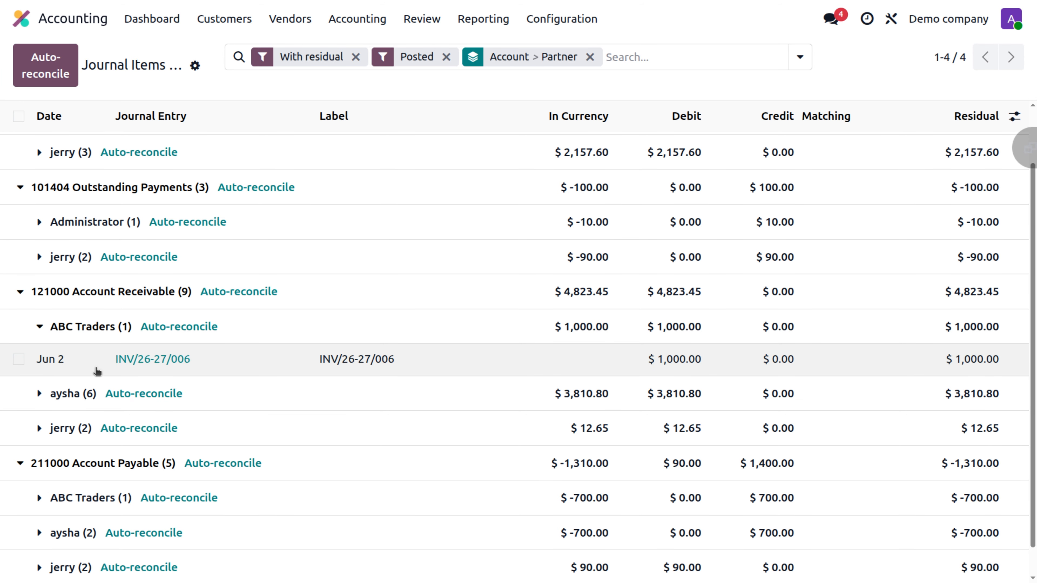
scroll(97, 371, "down", 1)
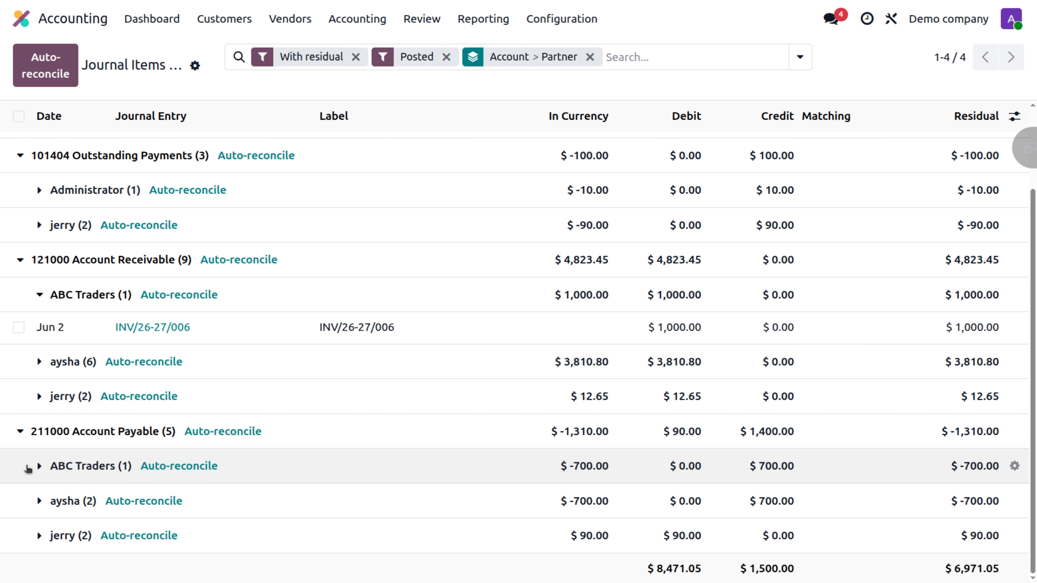
left_click(40, 467)
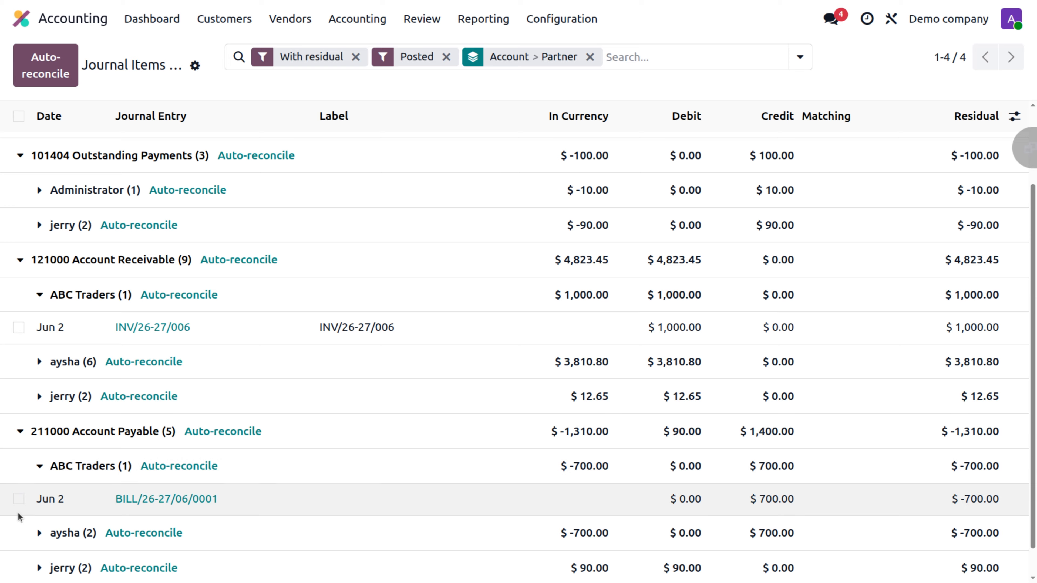
Select the ABC Traders invoice and bill journal items together and start reconciling them.
left_click(18, 327)
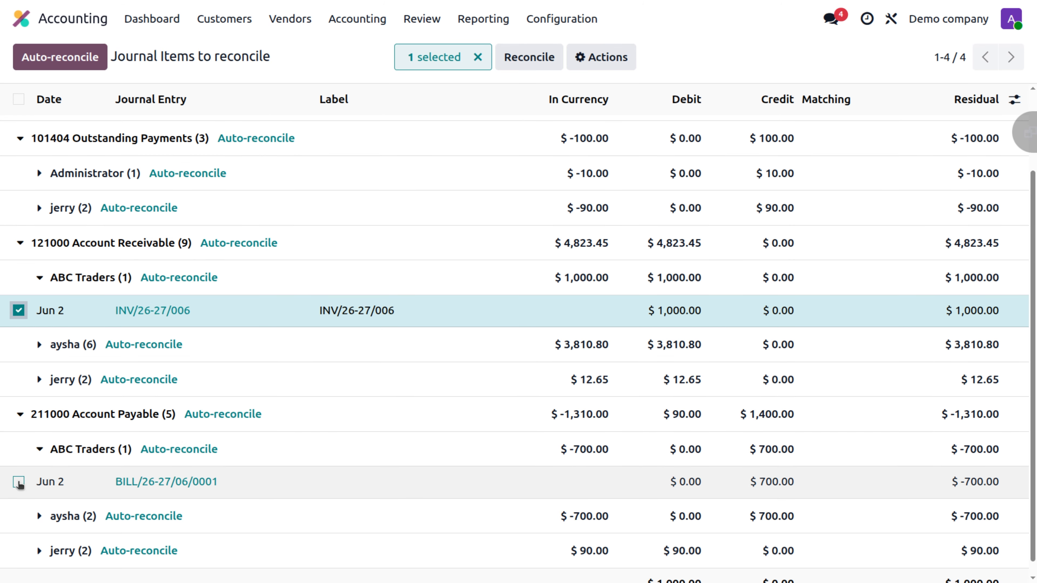
left_click(18, 482)
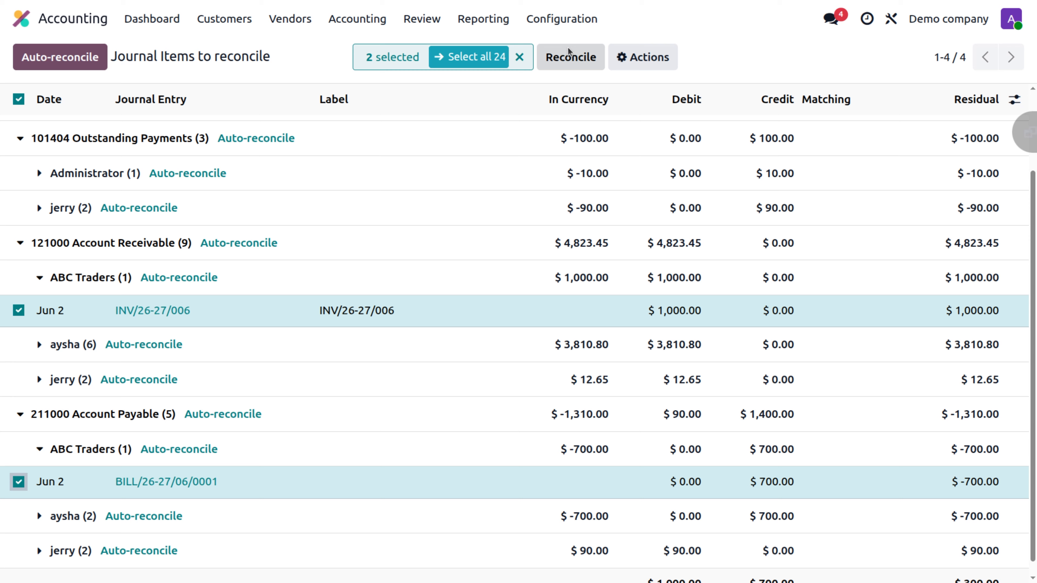
left_click(584, 56)
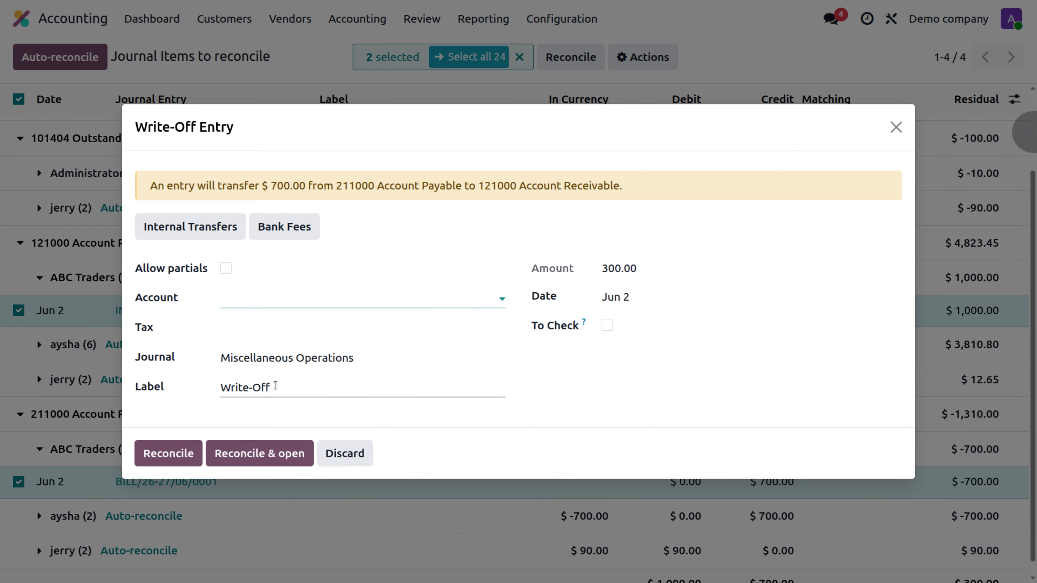
Replace the write-off entry's label with ABC Traders-netting.
left_click(276, 386)
key("BackSpace")
key("BackSpace")
key("BackSpace")
key("BackSpace")
key("BackSpace")
key("BackSpace")
key("BackSpace")
key("BackSpace")
key("BackSpace")
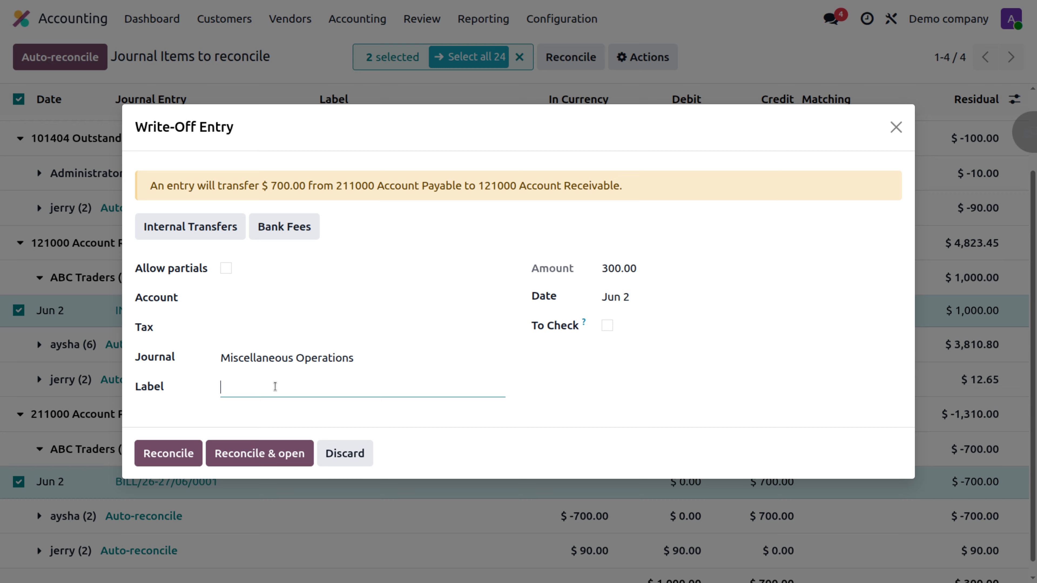
type("ABC Traders -netting")
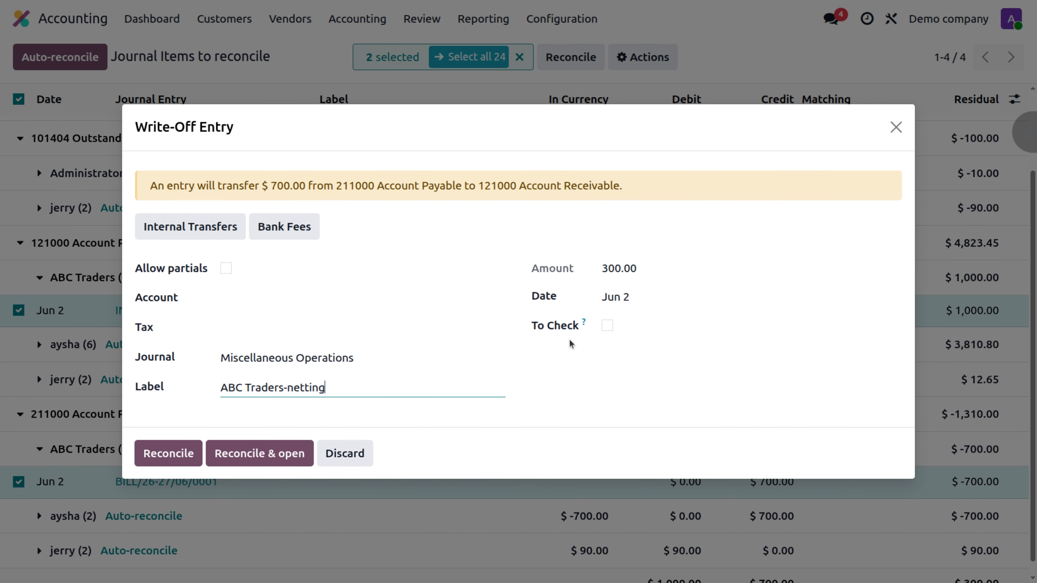
Allow partials for the write-off entry and reconcile the two ABC Traders items.
mouse_move(583, 324)
left_click(226, 269)
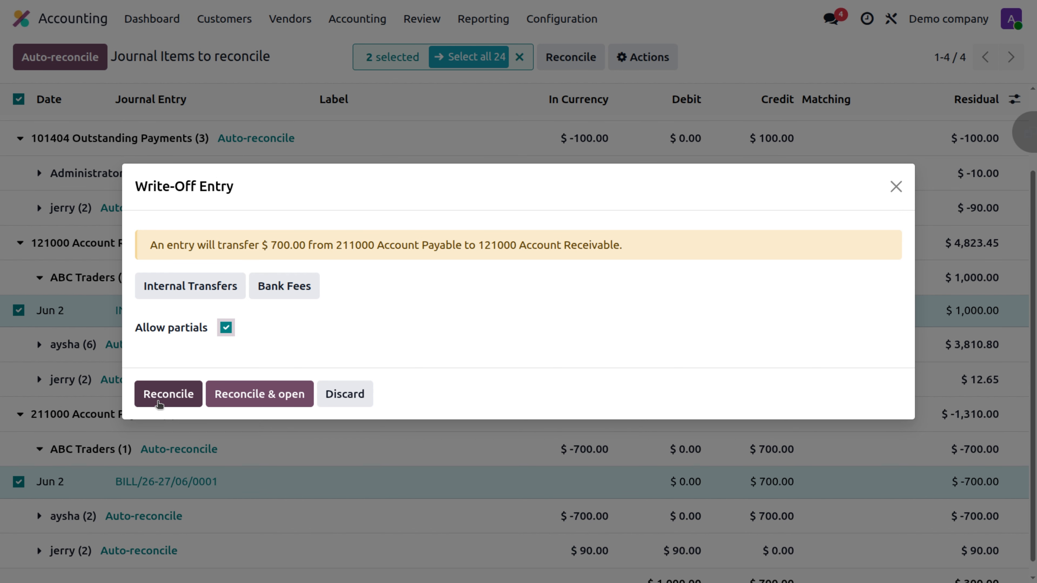
left_click(160, 403)
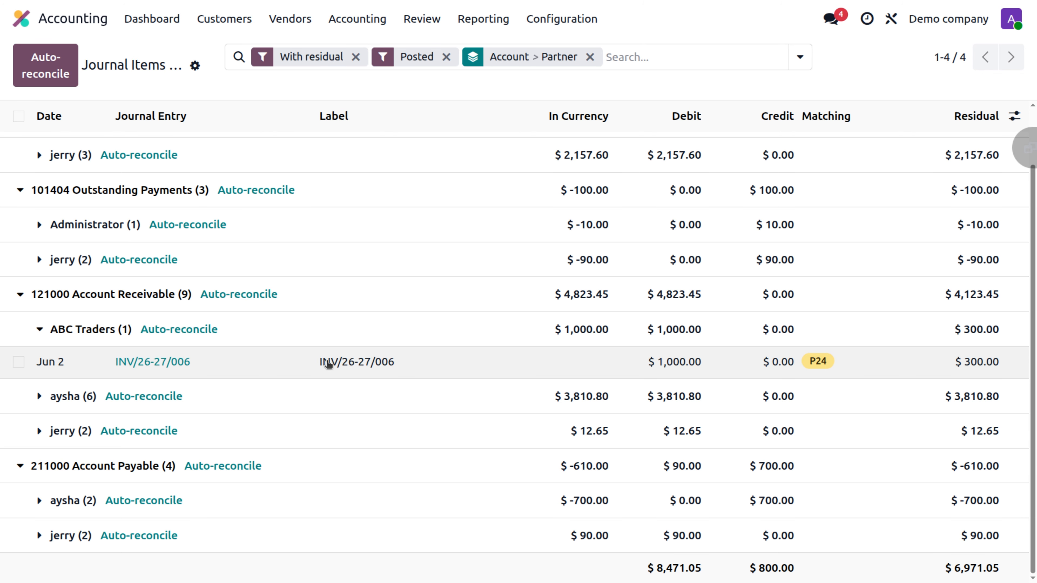
Open the ABC Traders invoice from its receivable item and review its payment status, amount due and activity log.
left_click(130, 362)
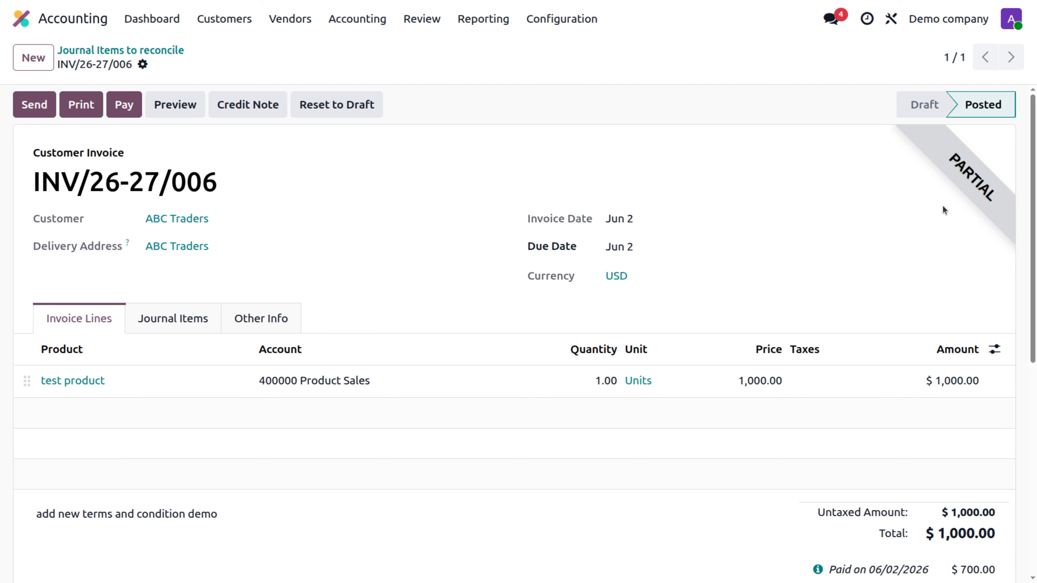
scroll(841, 354, "down", 3)
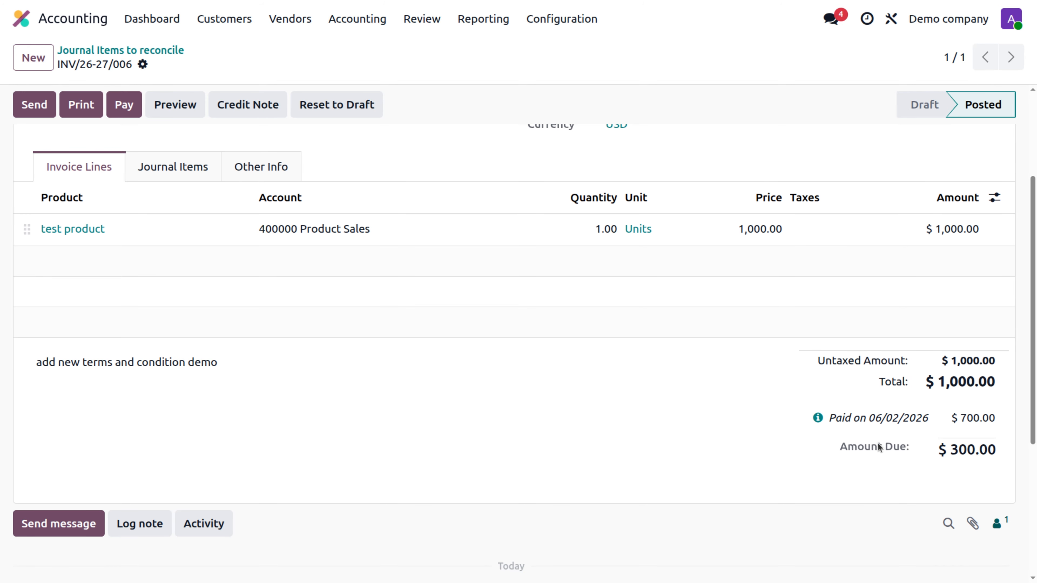
scroll(613, 379, "up", 3)
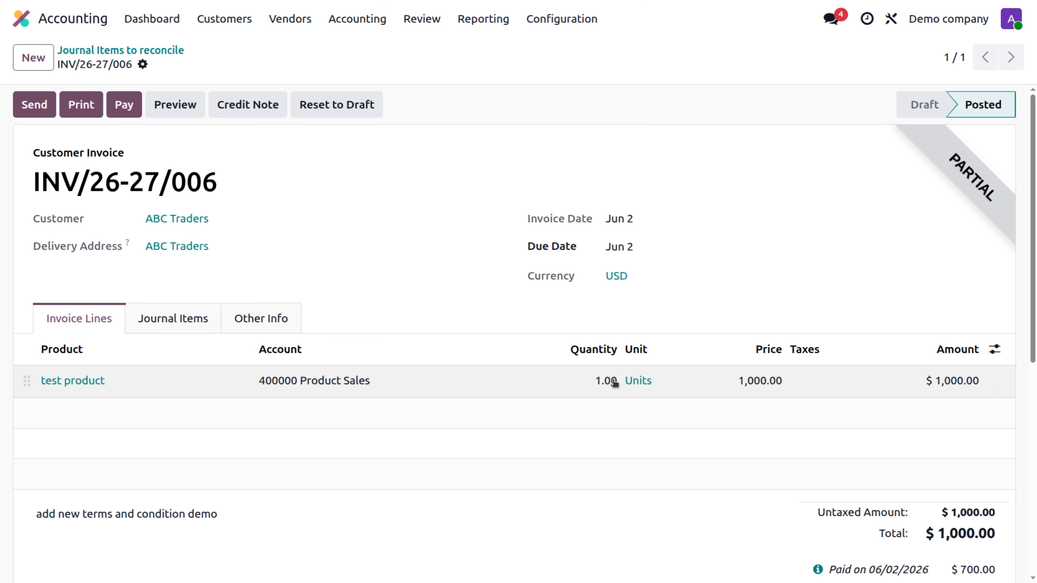
scroll(667, 445, "down", 8)
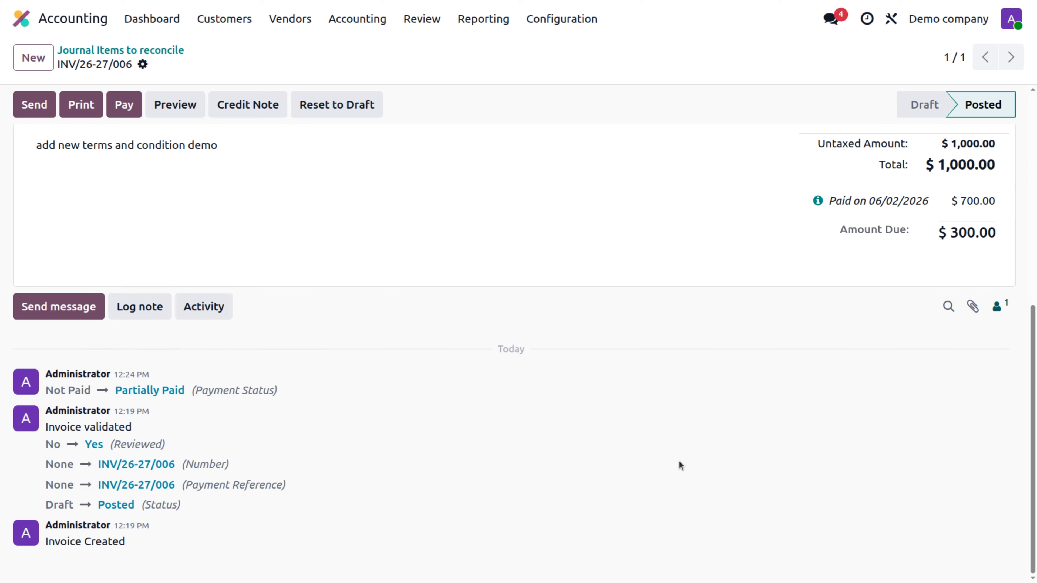
scroll(813, 267, "up", 4)
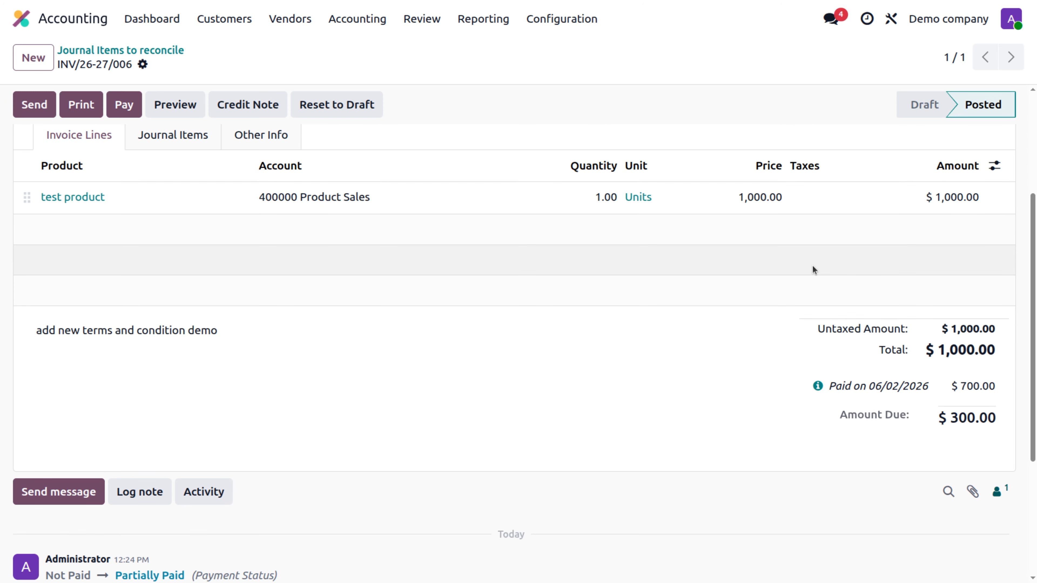
scroll(812, 266, "up", 4)
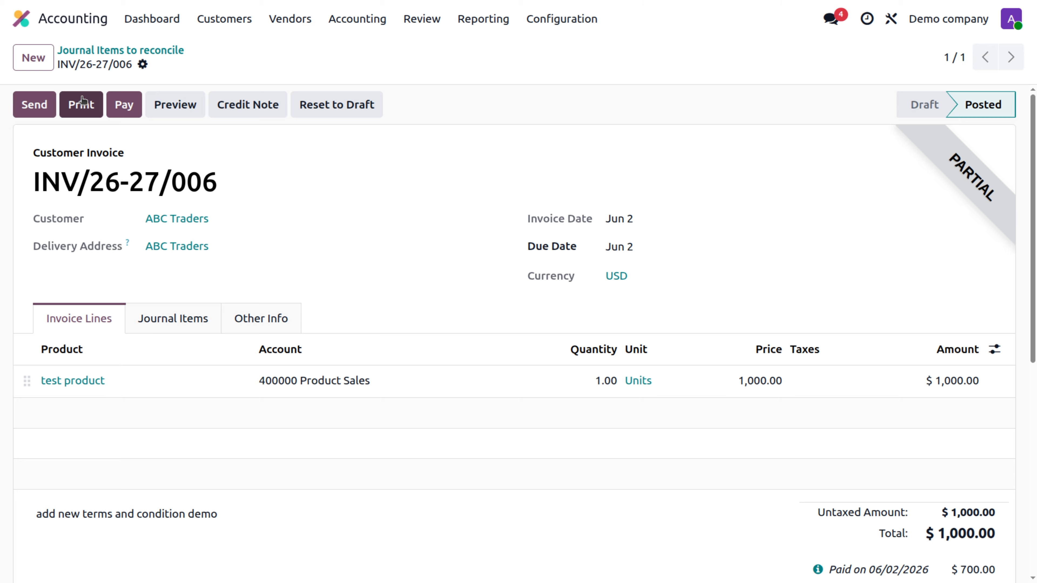
Register a $300.00 manual payment for the ABC Traders invoice in the Demo Business Bank journal, dated Jun 2.
left_click(115, 105)
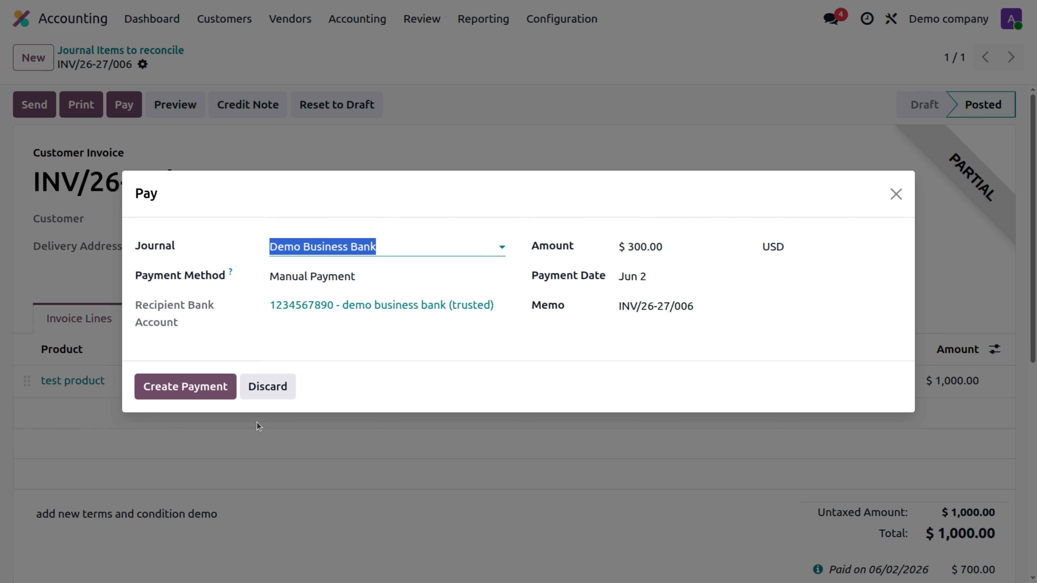
left_click(210, 386)
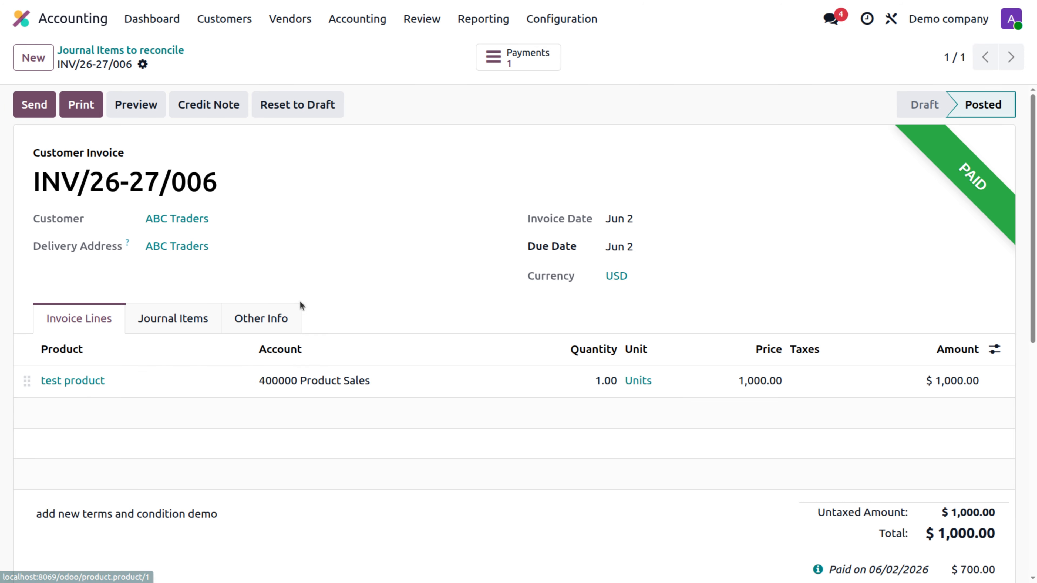
Inspect the paid invoice's journal items, its linked payment and that payment's journal entry.
left_click(201, 325)
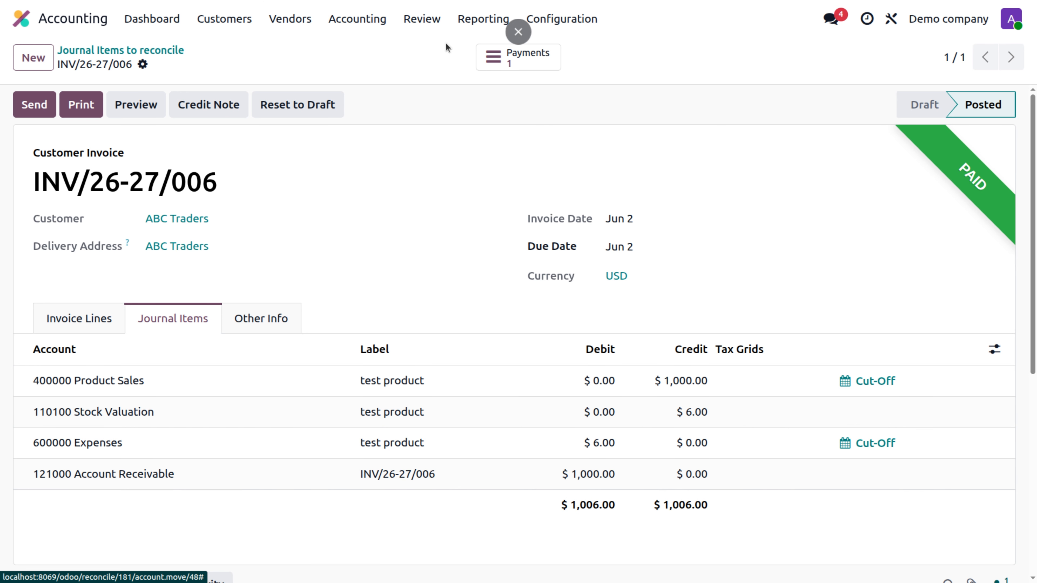
left_click(522, 57)
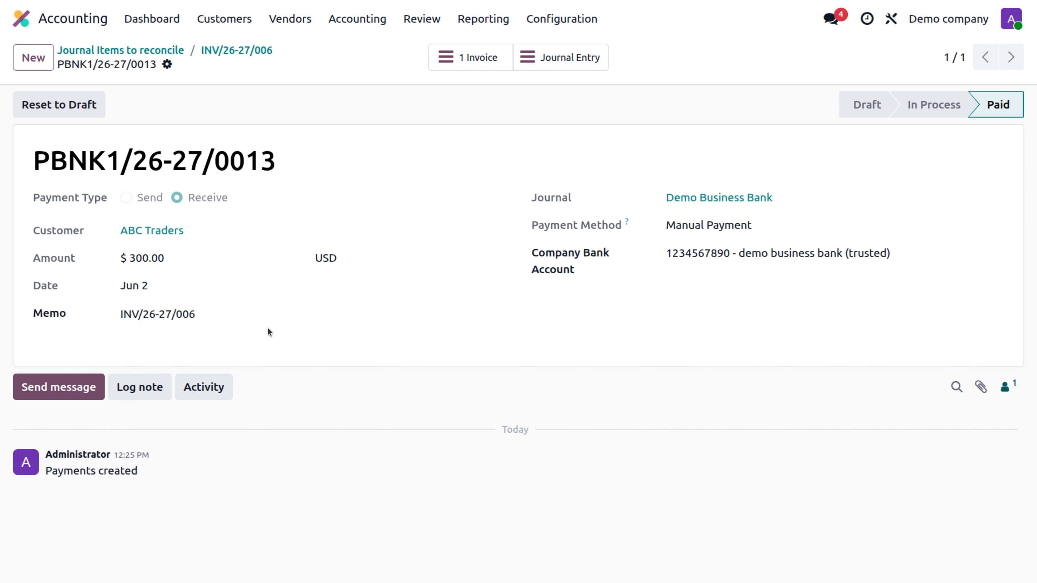
left_click(565, 65)
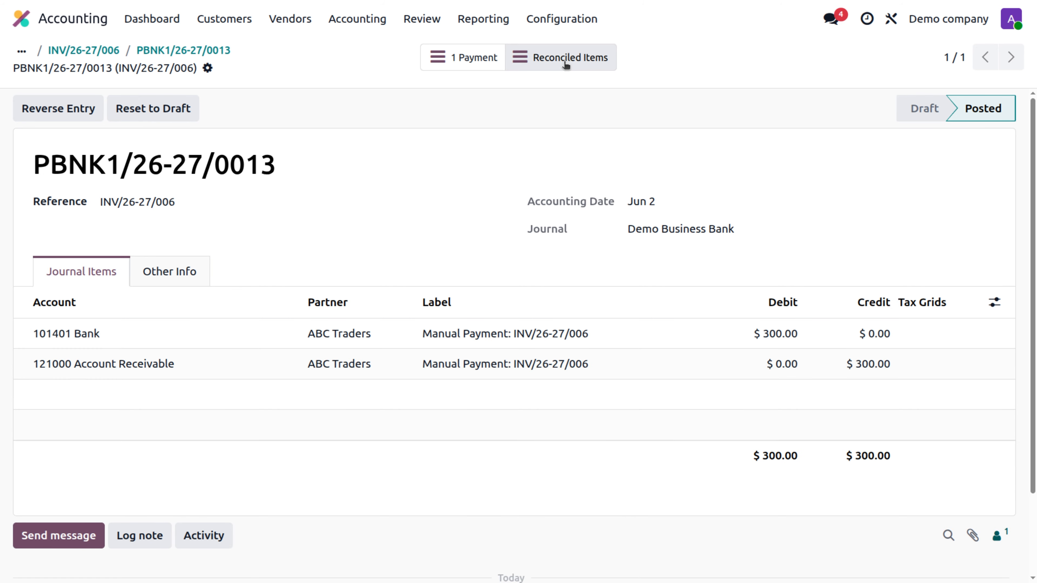